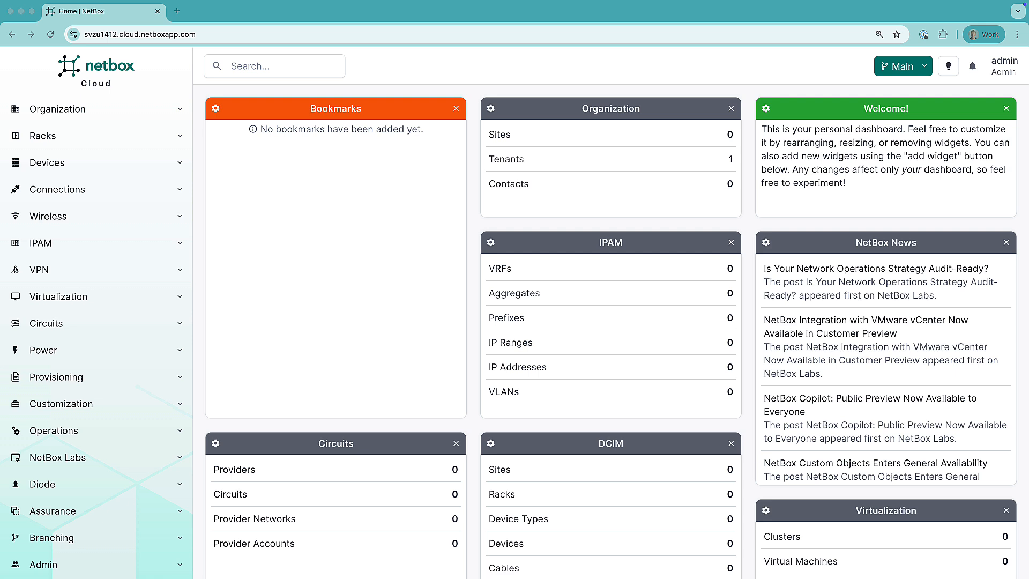
Step: Create a Diode client credential named 'Catalyst Center Integration'
scroll(43, 455, "down", 1)
left_click(43, 454)
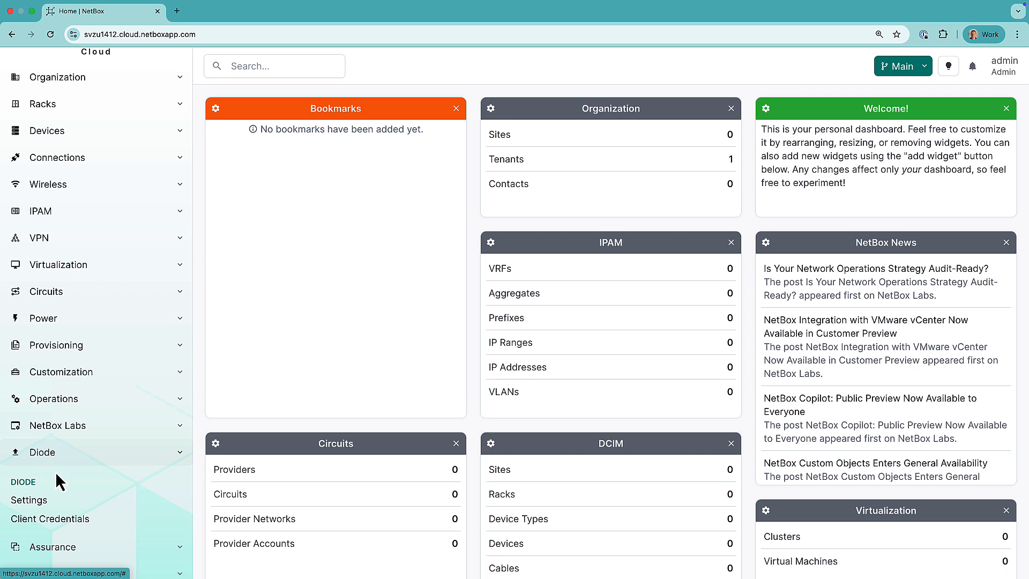
left_click(14, 519)
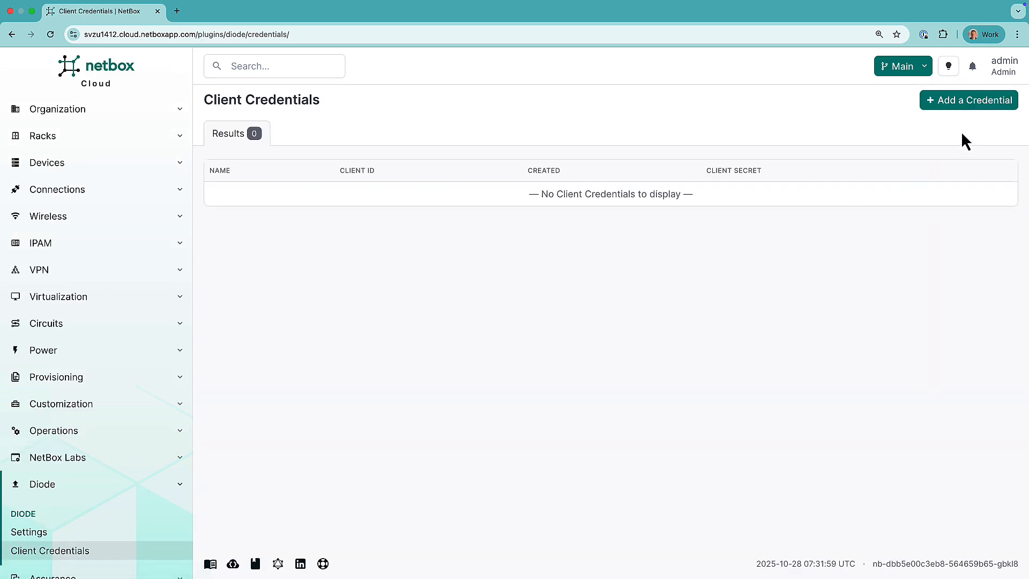
left_click(977, 107)
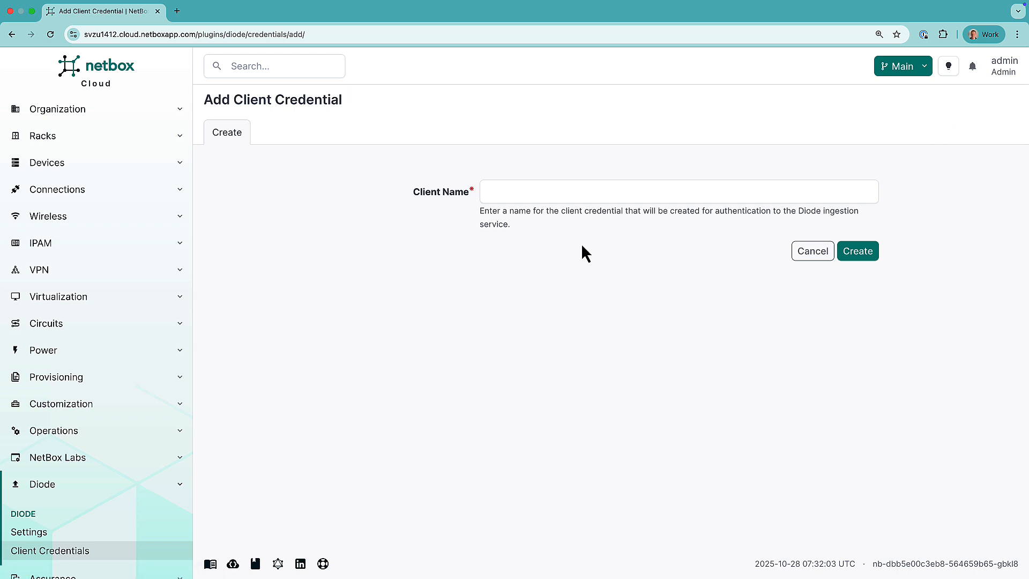
left_click(527, 194)
type("Catalyst Center Integration")
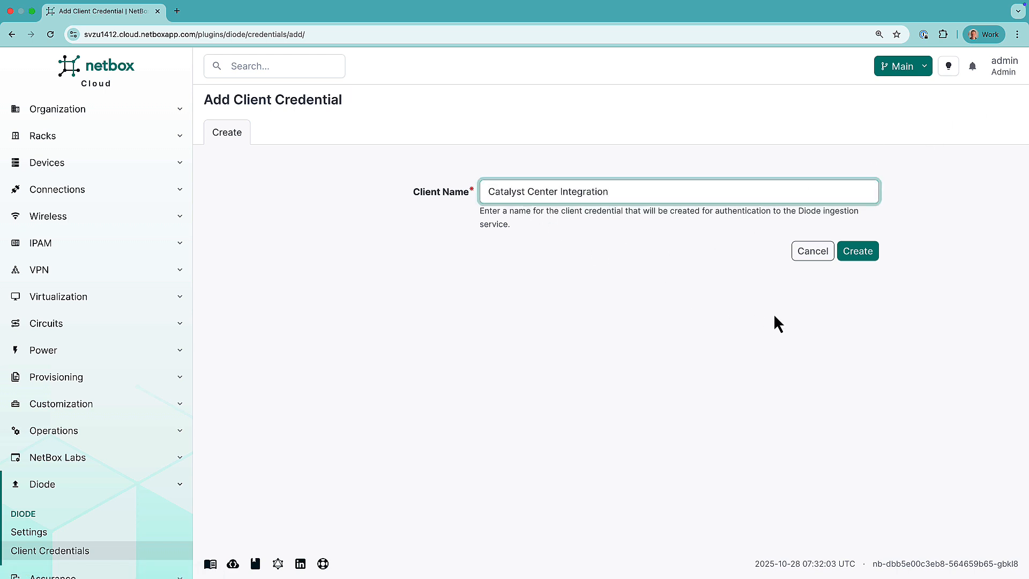
left_click(862, 253)
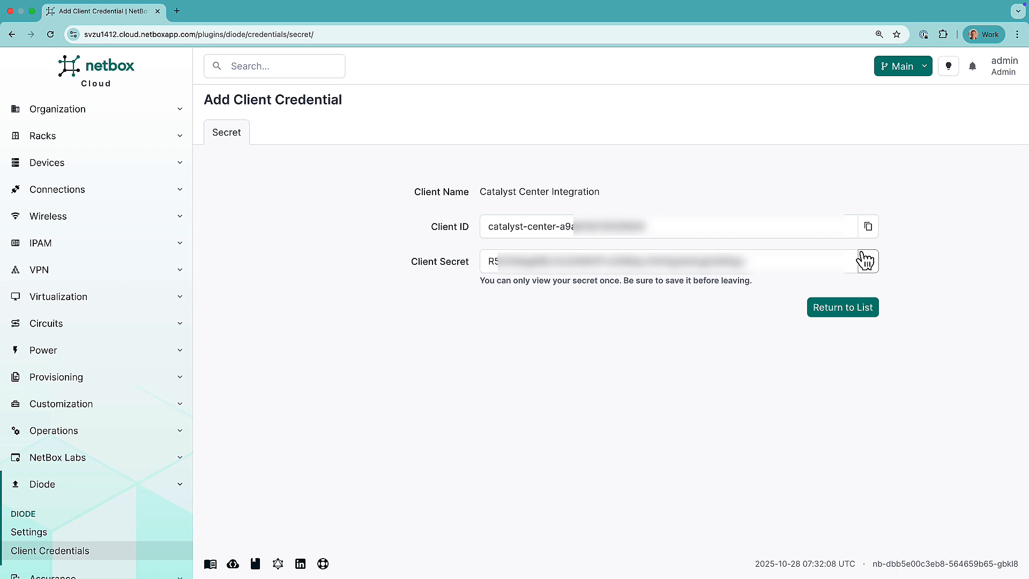
Step: Copy the new client ID and client secret, then return to the credentials list
left_click(870, 234)
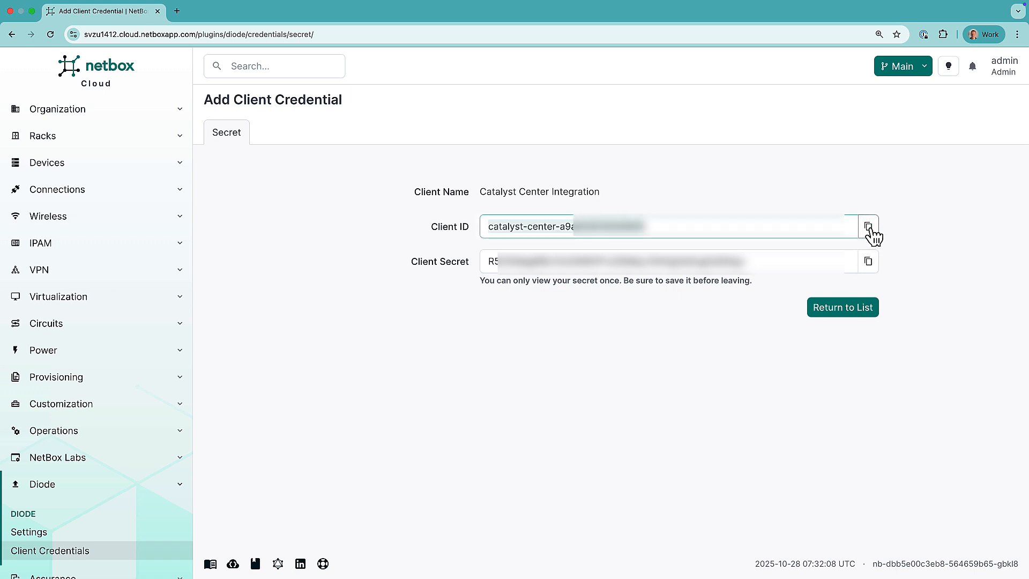
left_click(867, 261)
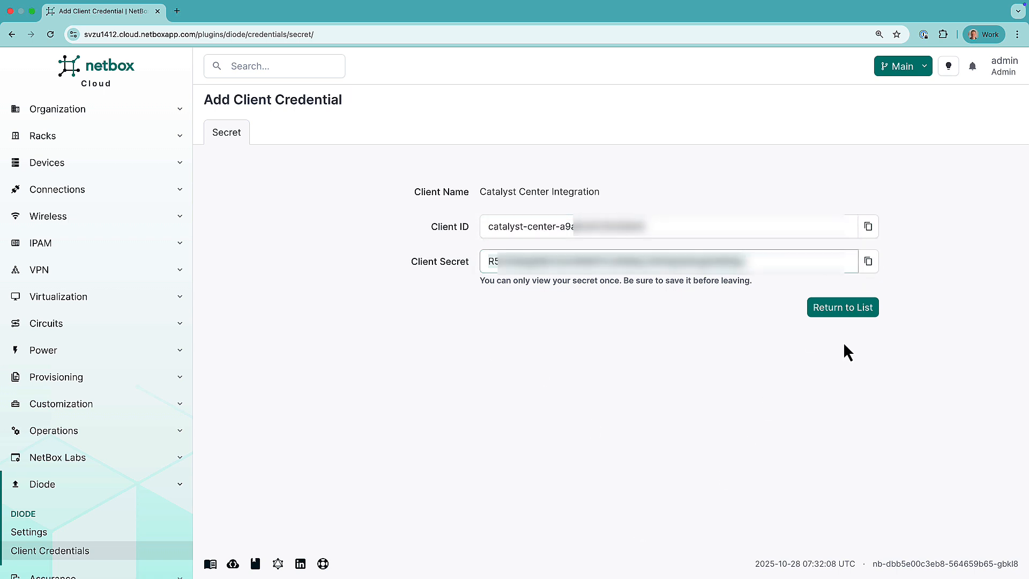
left_click(845, 311)
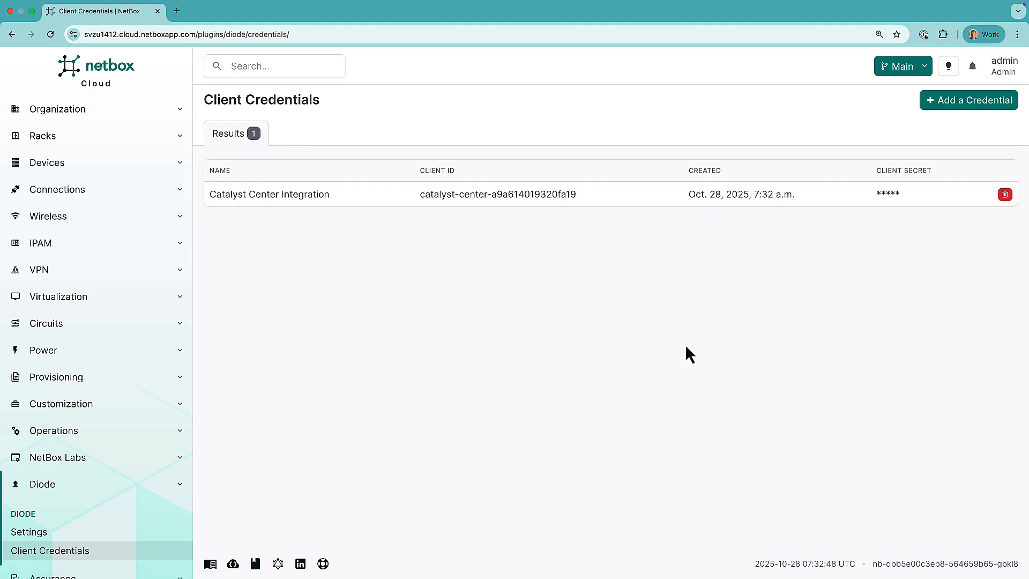
Step: Open the Diode Settings page from the sidebar
left_click(28, 534)
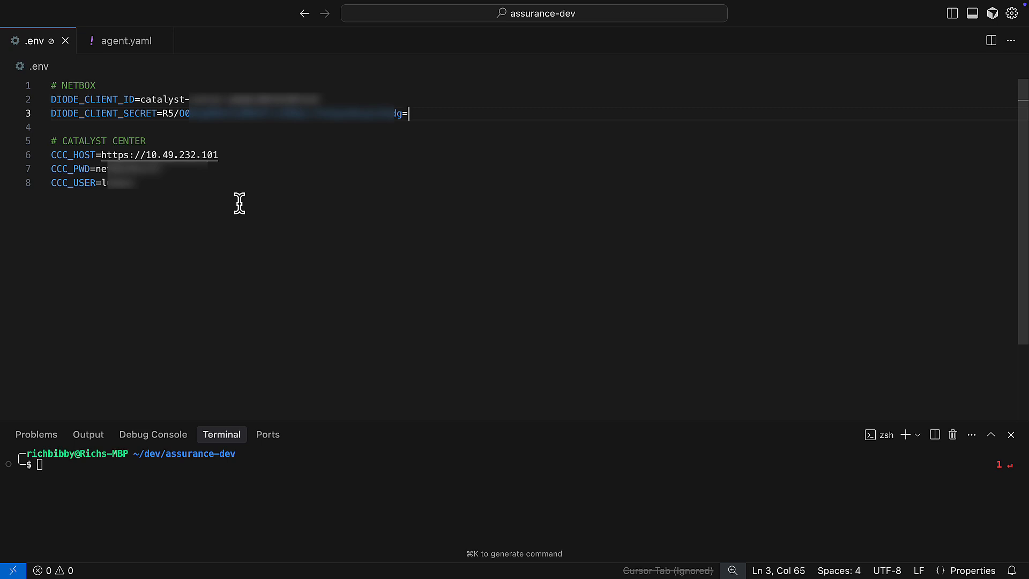
Step: Run the orb-agent-pro container with .env and agent.yaml, then stop it after the policy run
left_click_drag(428, 422, 498, 317)
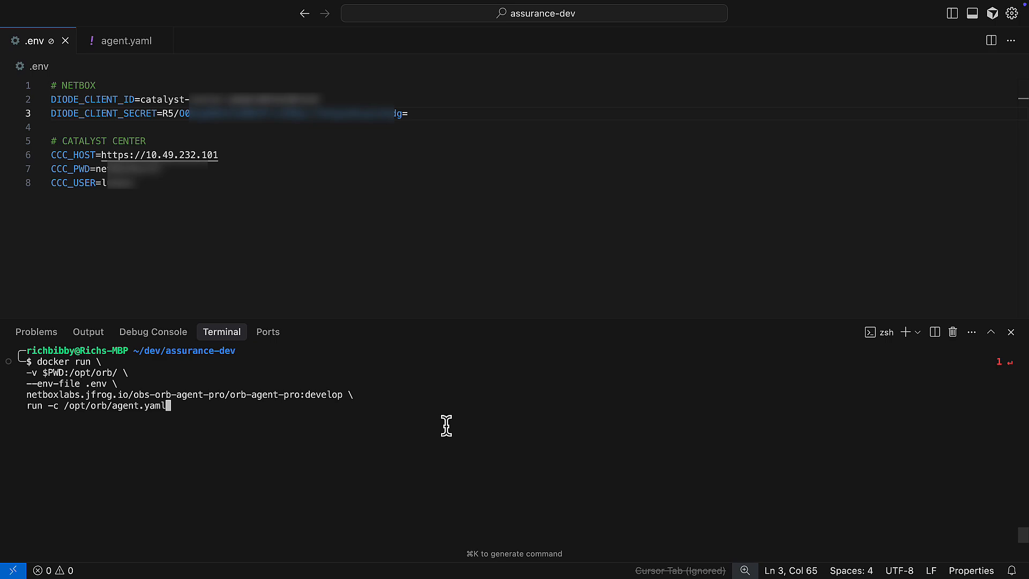
key("Return")
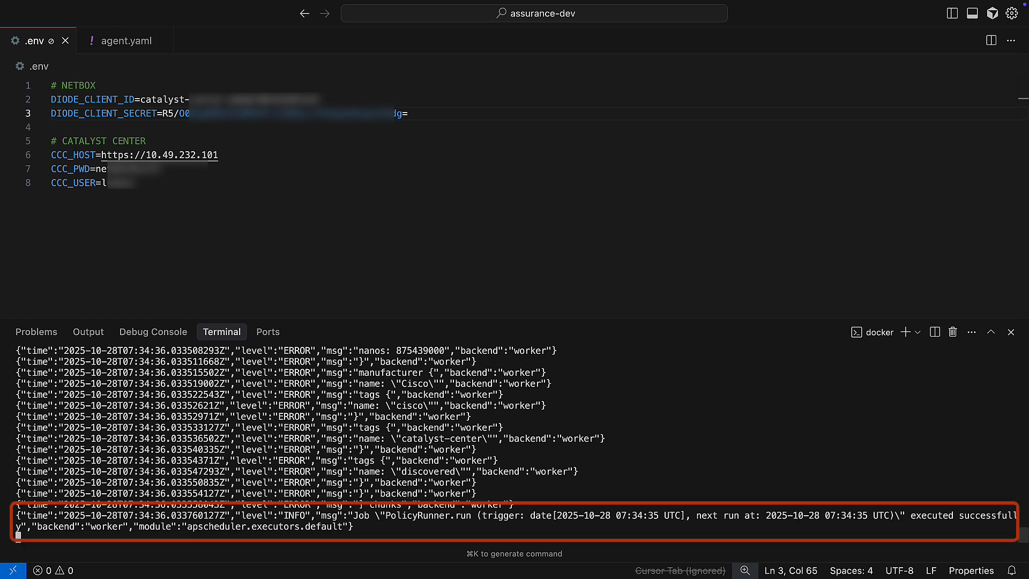
key("ctrl+c")
key("ctrl+c")
key("ctrl+c")
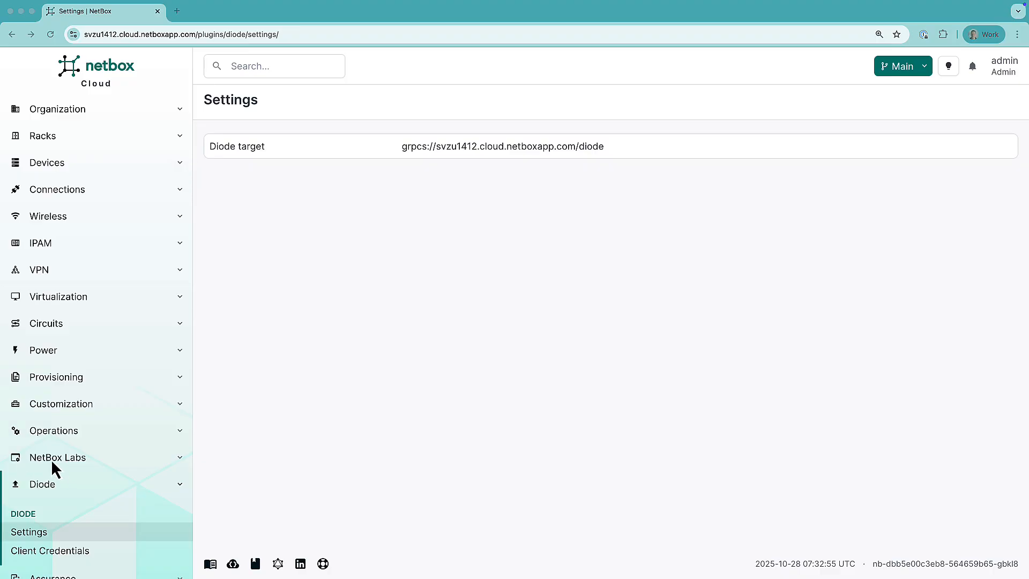
Step: Apply all six active Catalyst Center deviations to the Main branch
scroll(64, 460, "down", 3)
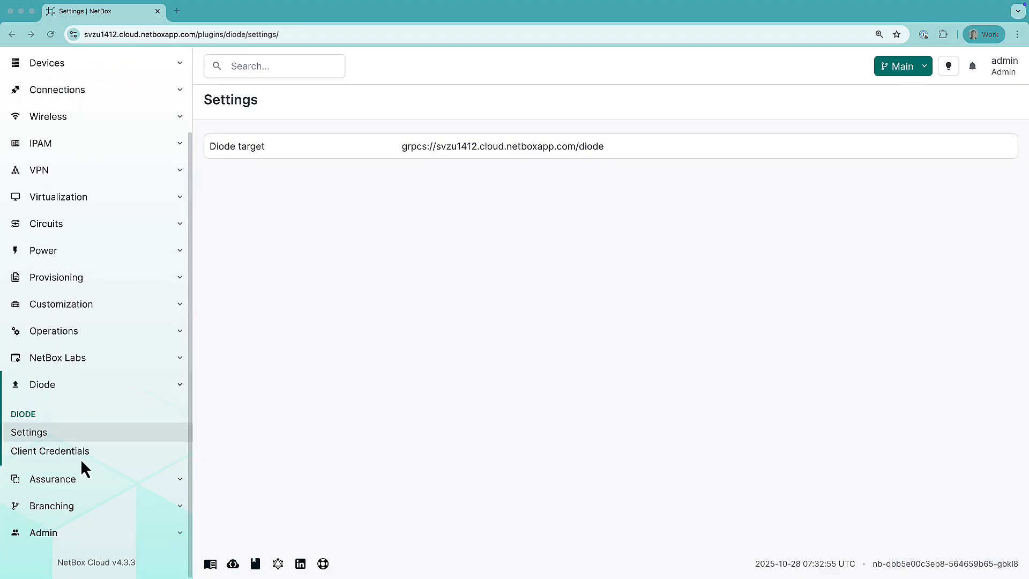
left_click(50, 482)
scroll(53, 492, "down", 3)
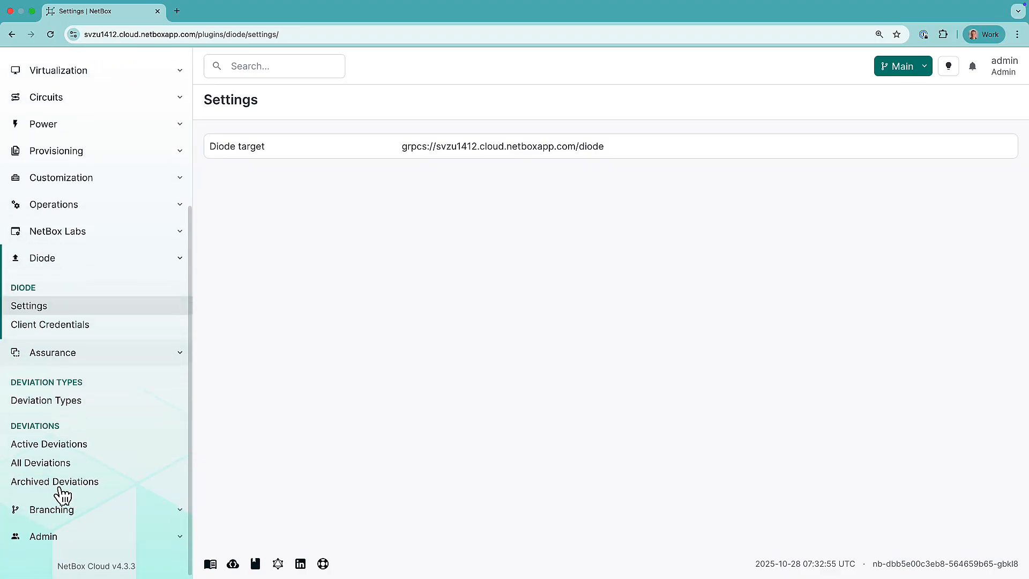
left_click(37, 448)
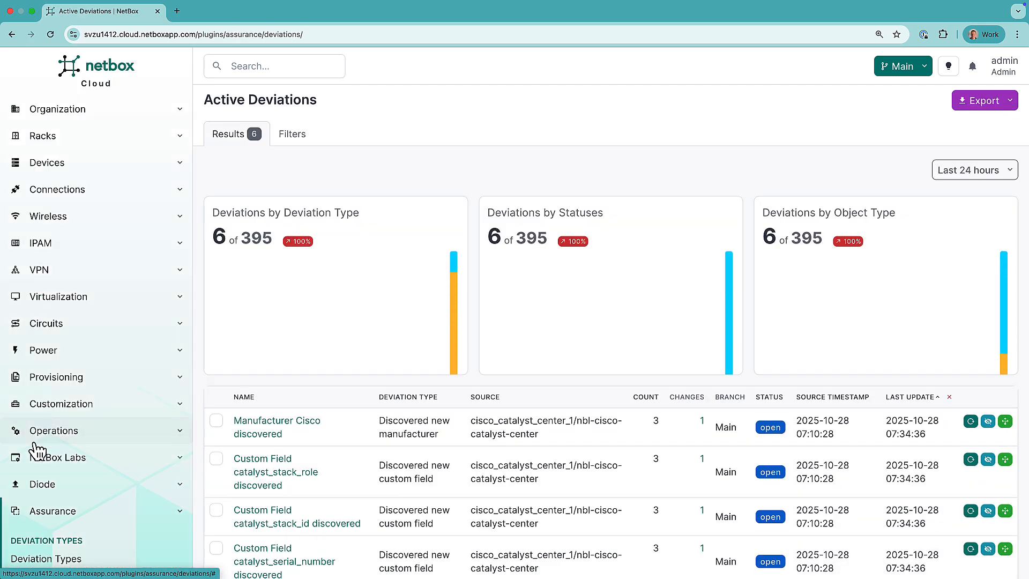
scroll(322, 520, "down", 3)
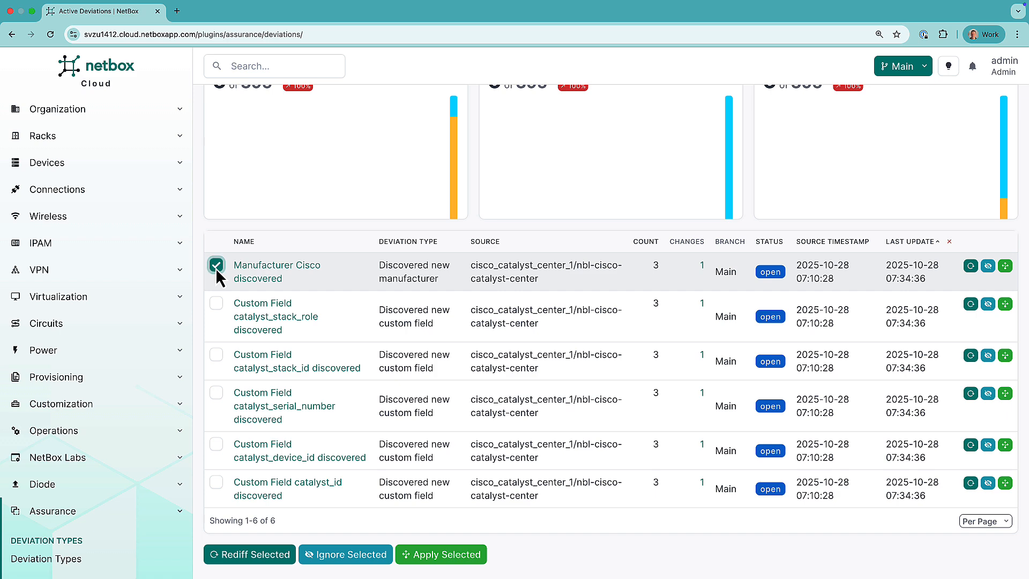
left_click(216, 483, "shift")
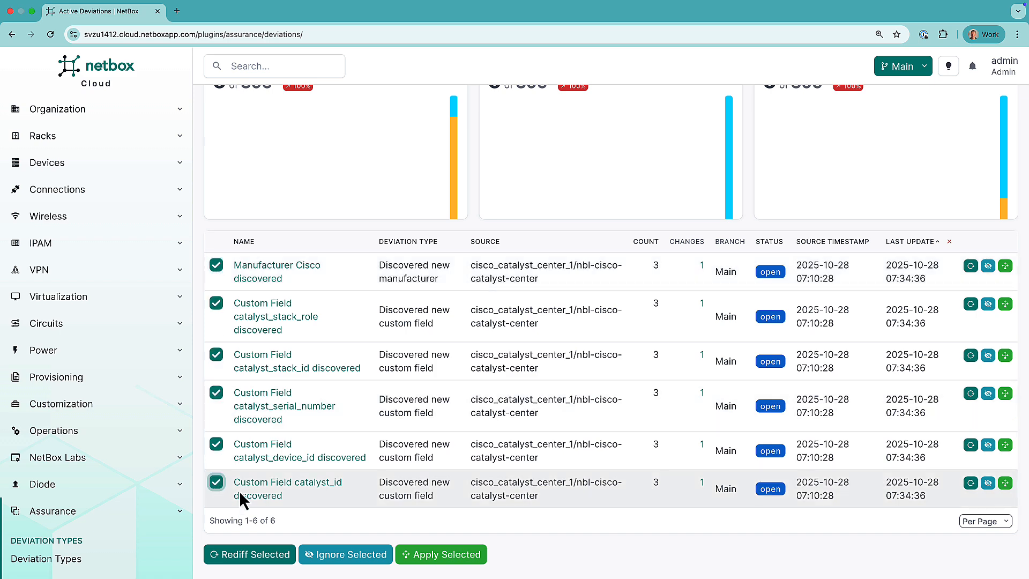
left_click(440, 554)
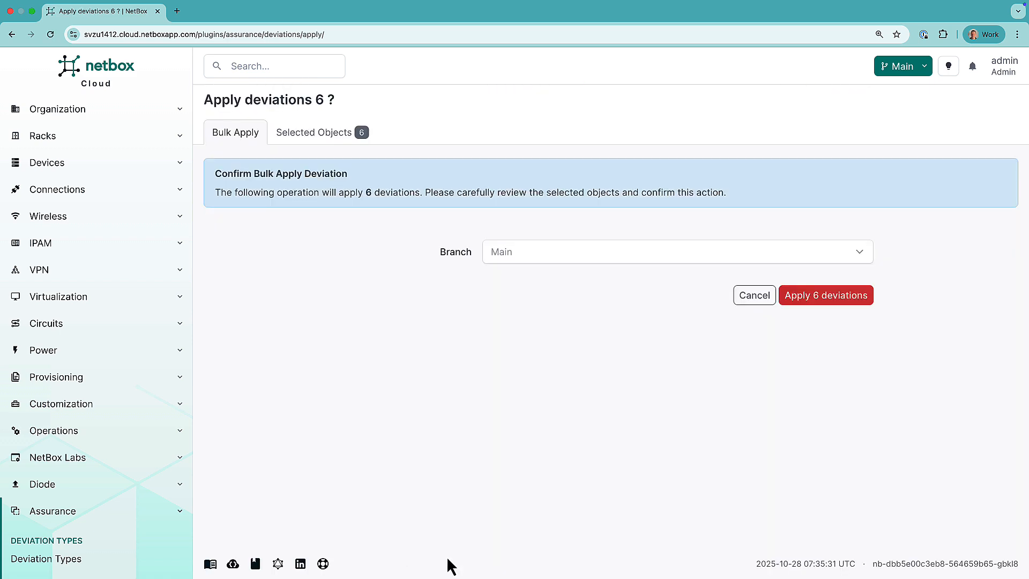
left_click(824, 300)
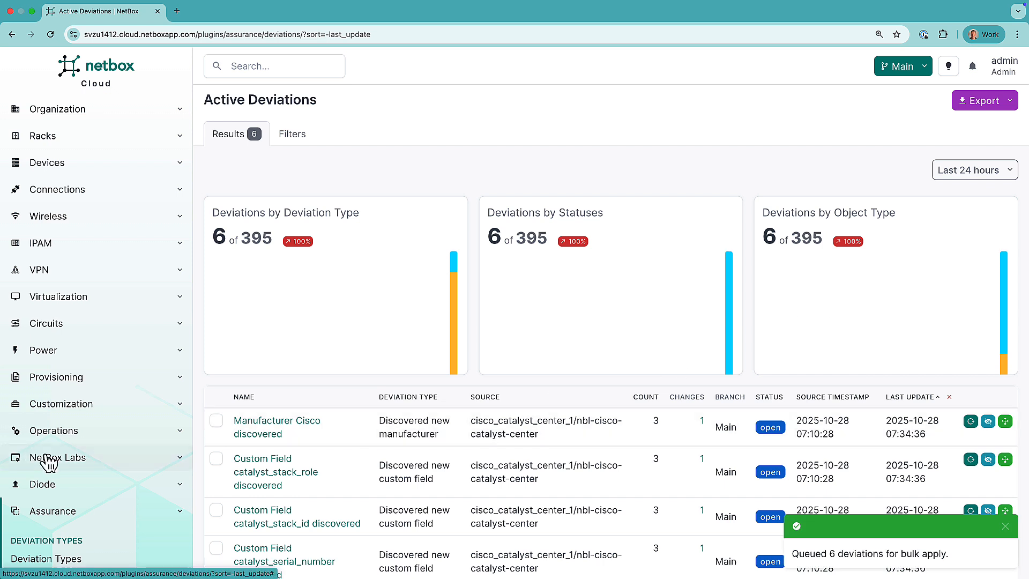
Step: Reload Active Deviations to confirm none remain, then view the Custom Fields list
scroll(82, 458, "down", 4)
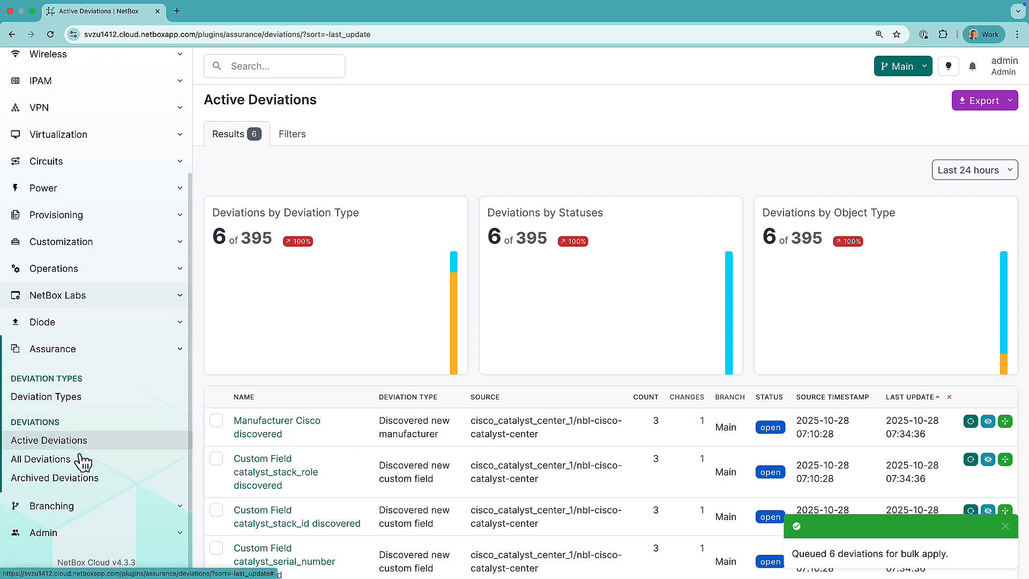
left_click(43, 443)
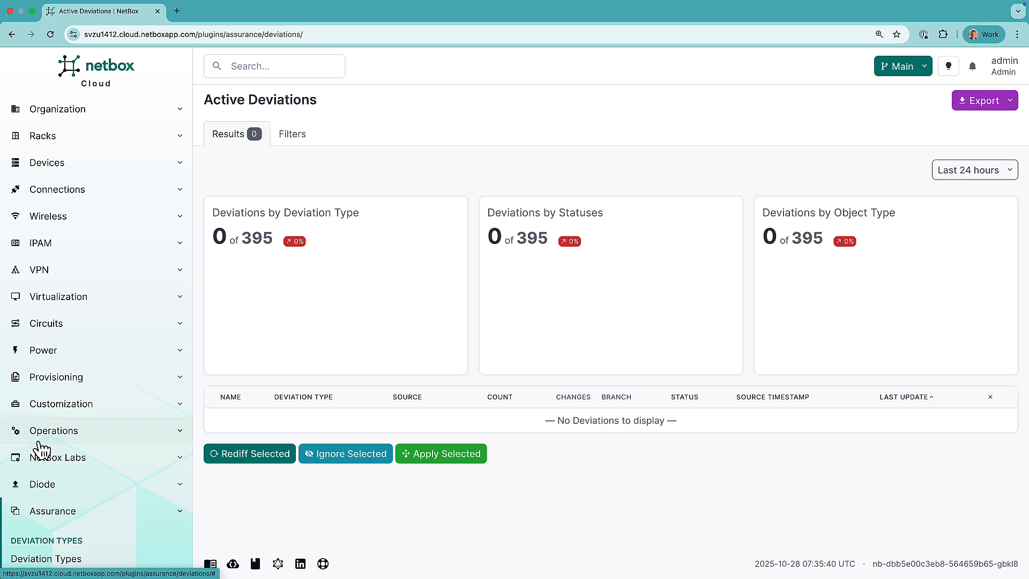
left_click(69, 407)
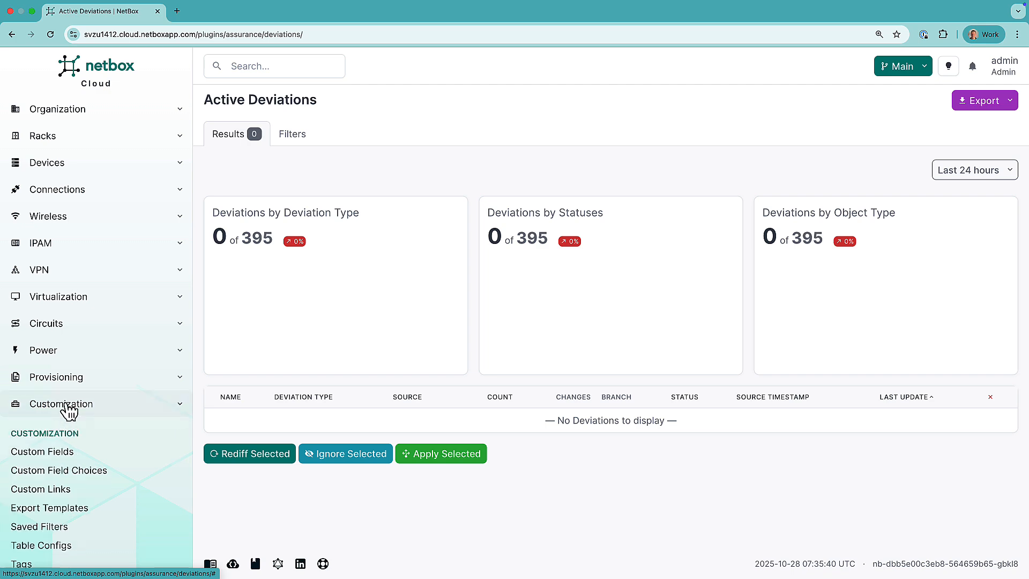
left_click(55, 451)
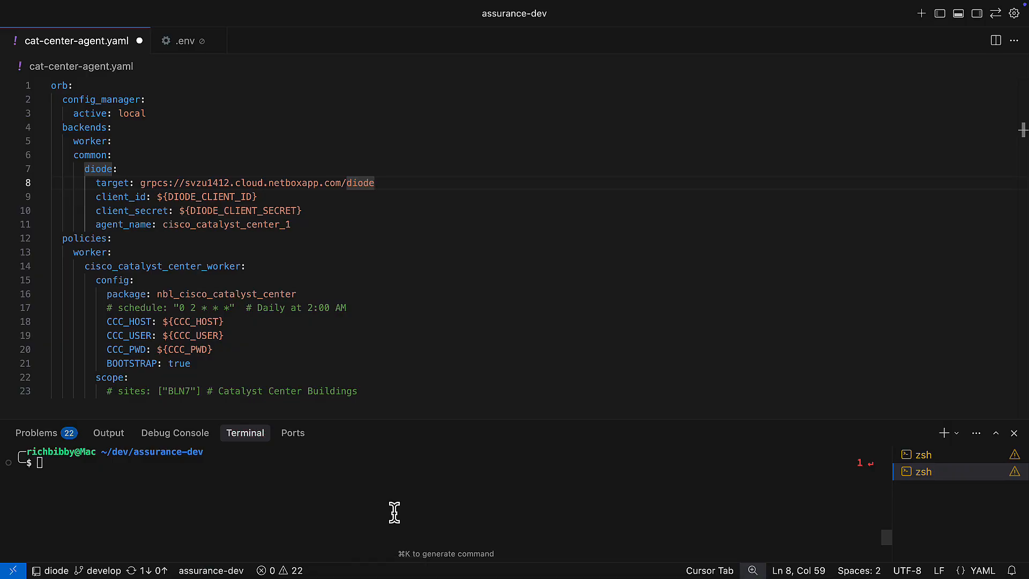
Step: Change BOOTSTRAP from true to false in cat-center-agent.yaml
scroll(317, 398, "down", 1)
left_click(193, 343)
key("BackSpace")
key("BackSpace")
key("BackSpace")
key("BackSpace")
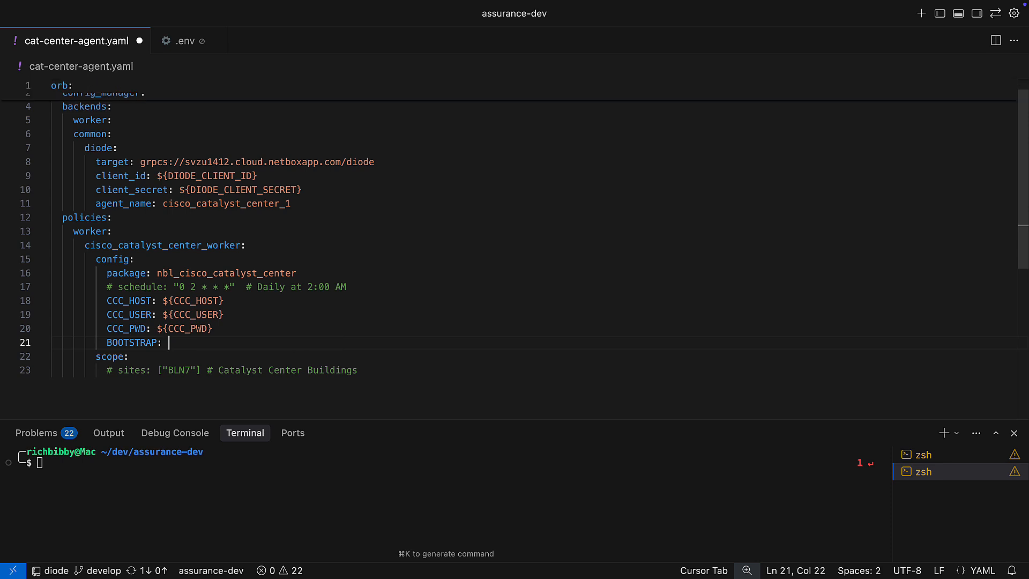
type("false")
Step: Uncomment the daily 2:00 AM schedule line and the BLN7 sites scope line
scroll(347, 307, "up", 1)
left_click_drag(347, 307, 18, 310)
key("super+slash")
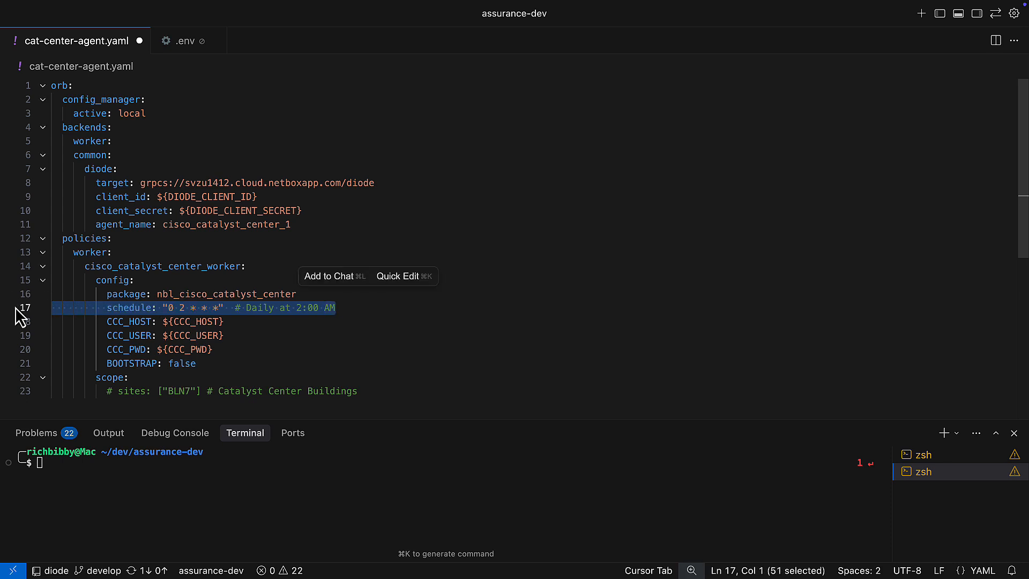
left_click(24, 391)
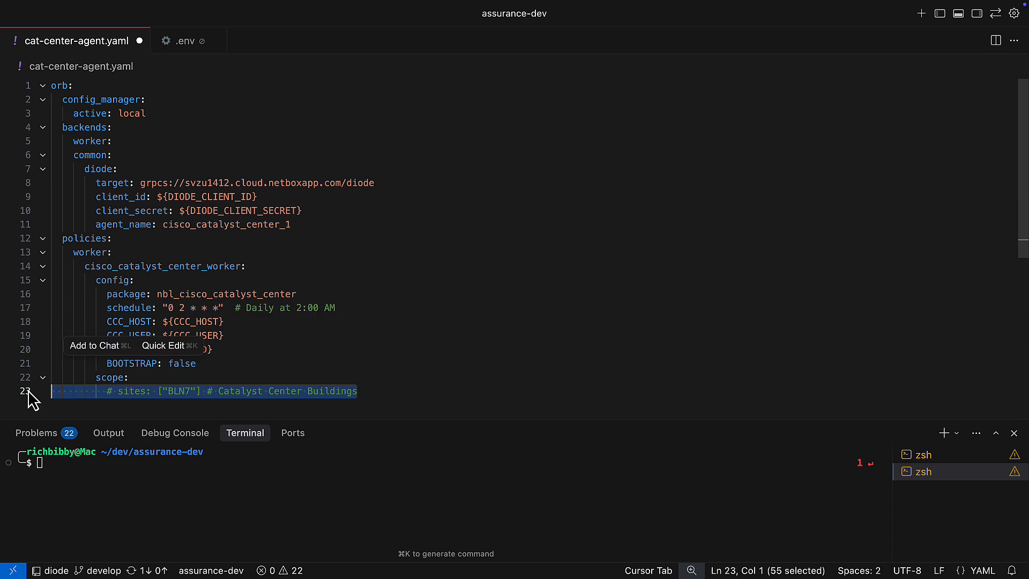
key("super+slash")
scroll(33, 400, "down", 1)
scroll(158, 390, "up", 1)
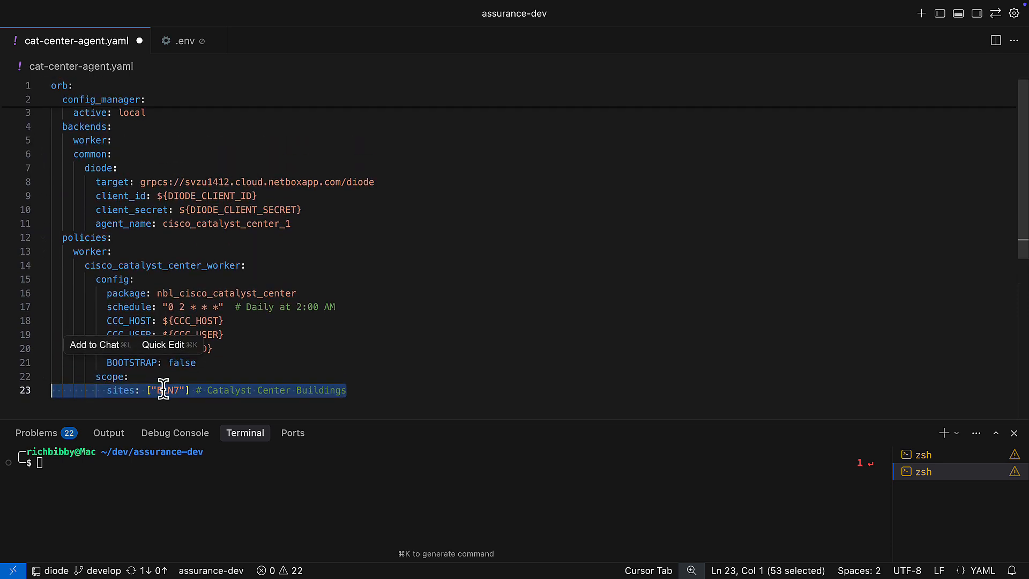
left_click(434, 397)
left_click(380, 470)
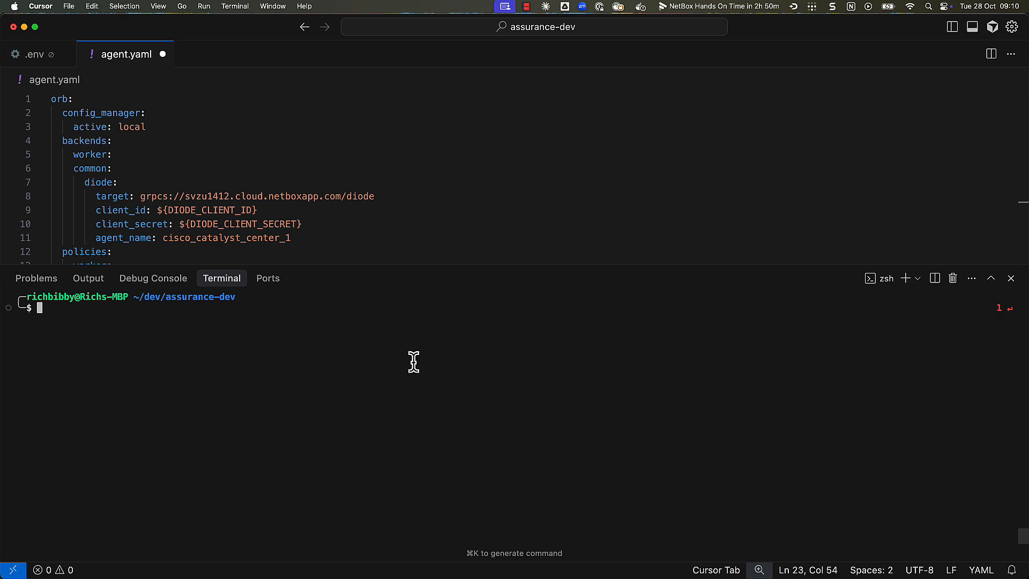
Step: Run the Orb agent docker command so the BLN7-scoped Catalyst Center policy executes
key("super+v")
key("Return")
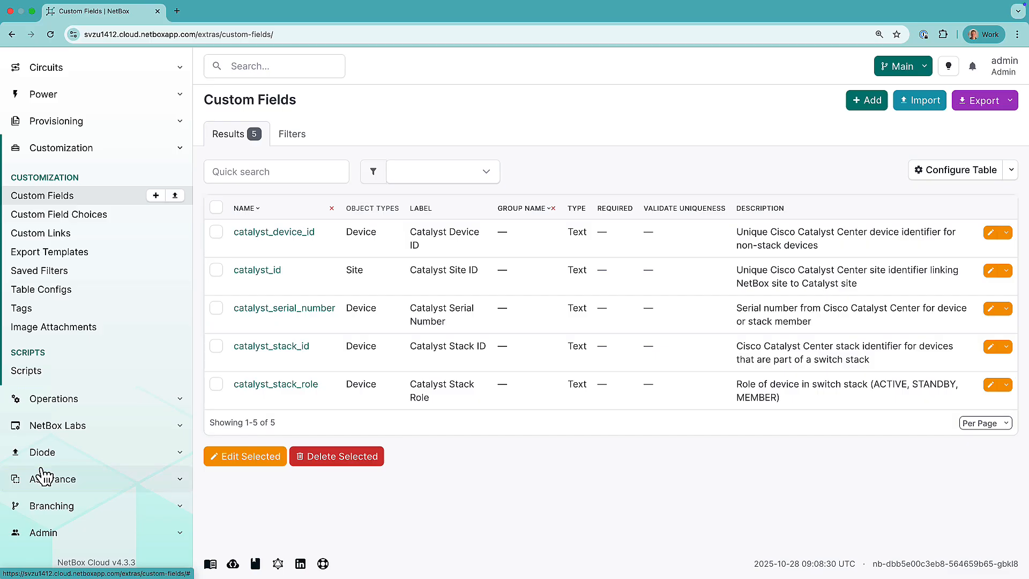
Step: Inspect the berlab-c9404-1.berlab.de discovered-device deviation's changes, then list the active deviations
left_click(69, 475)
scroll(53, 475, "down", 3)
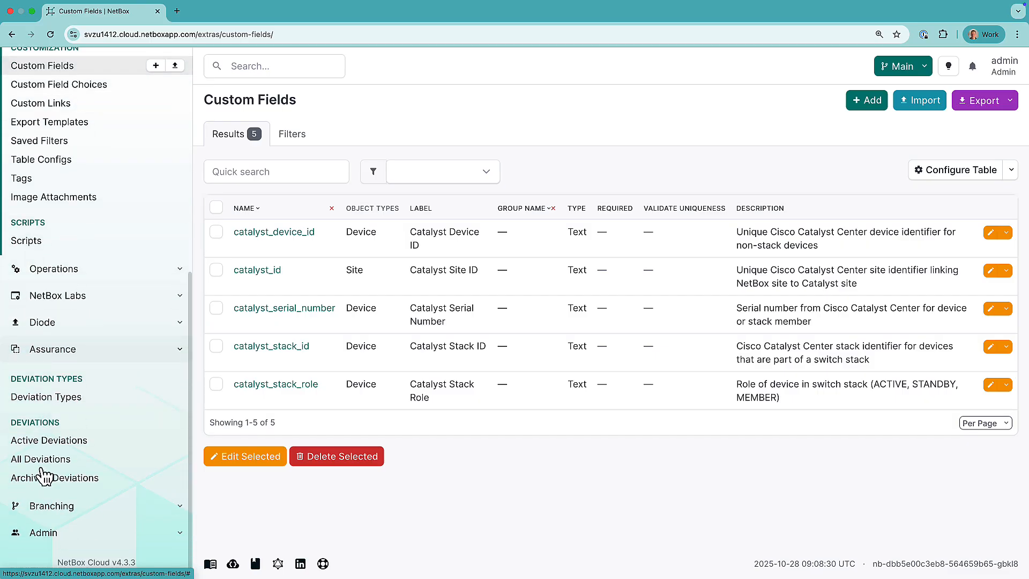
left_click(41, 397)
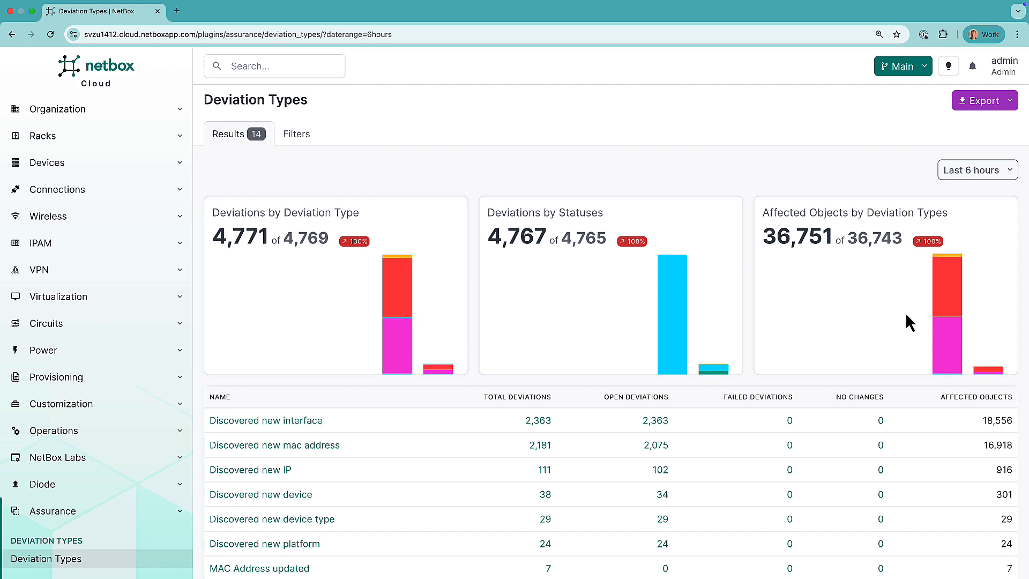
scroll(906, 315, "down", 3)
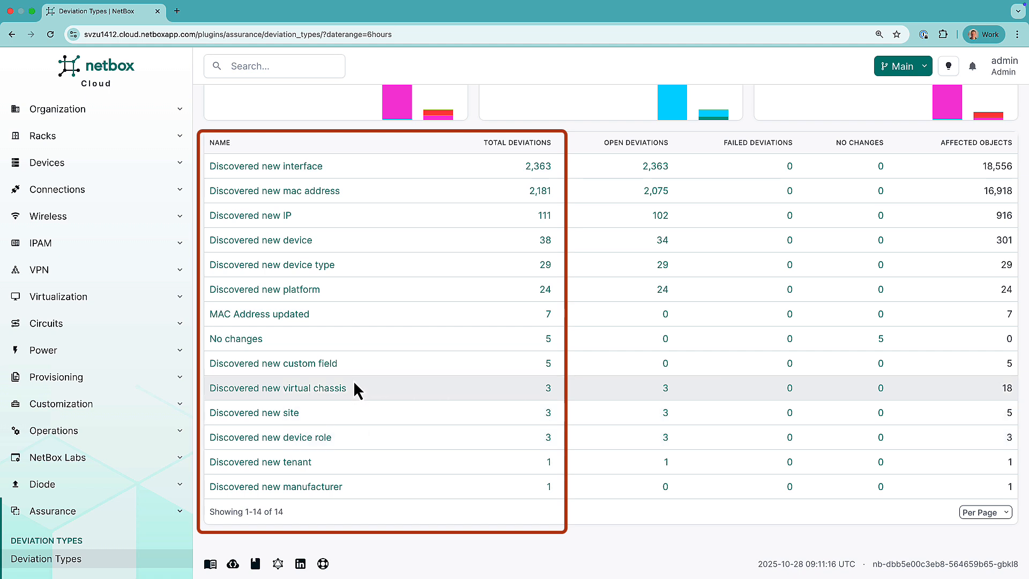
left_click(259, 241)
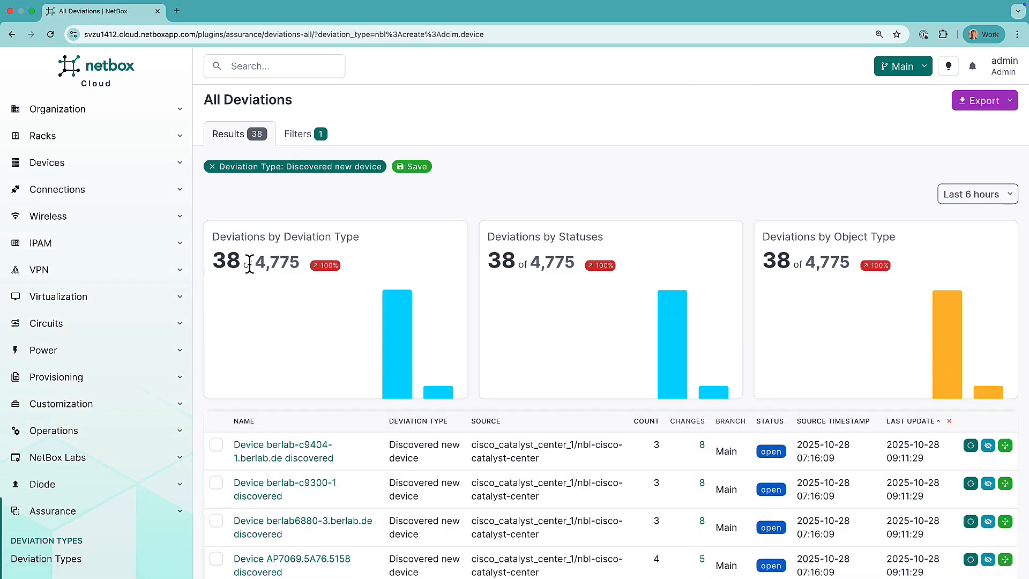
left_click(296, 449)
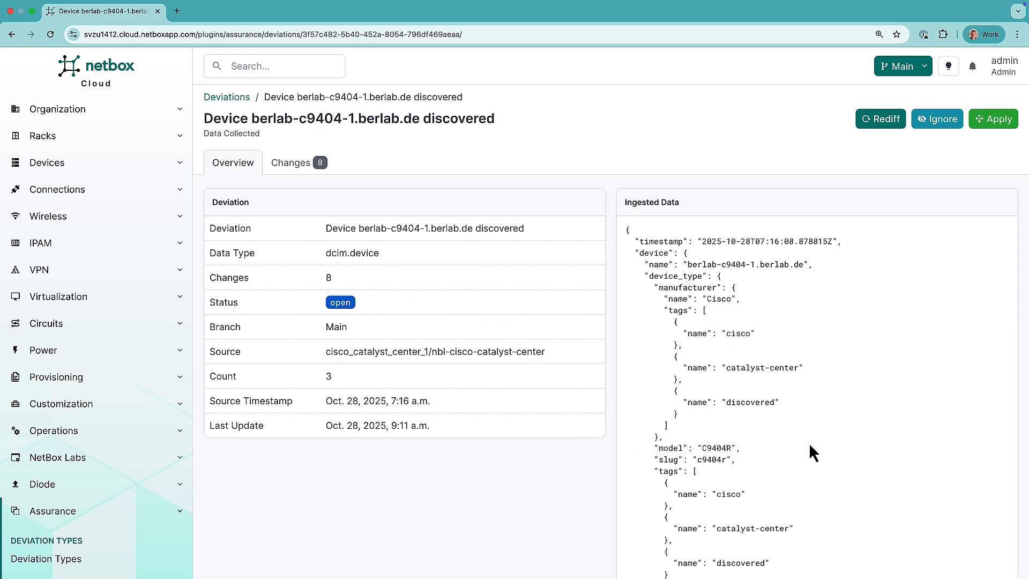
scroll(848, 445, "down", 20)
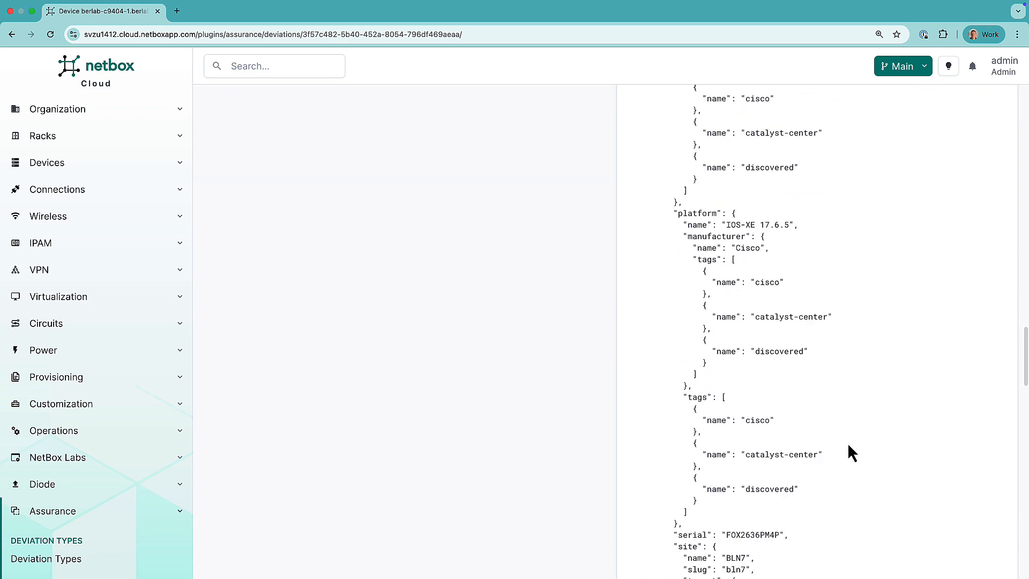
scroll(848, 445, "down", 8)
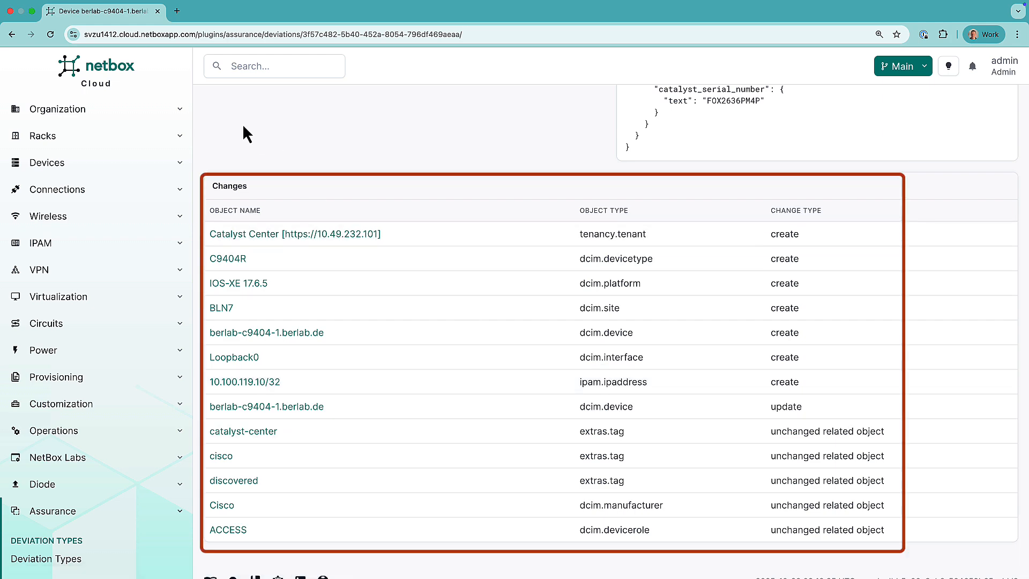
scroll(64, 482, "down", 3)
left_click(49, 505)
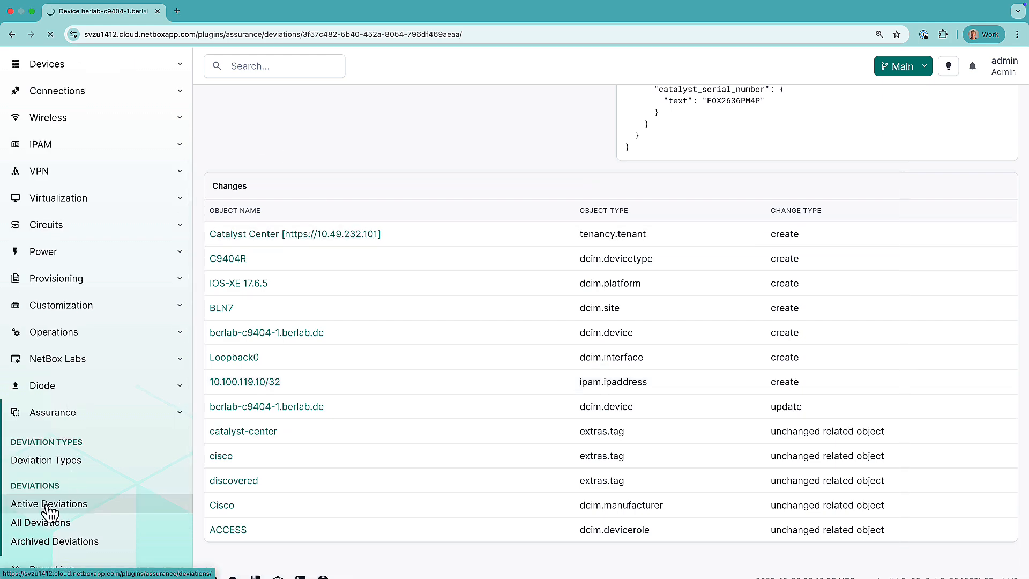
scroll(966, 532, "down", 20)
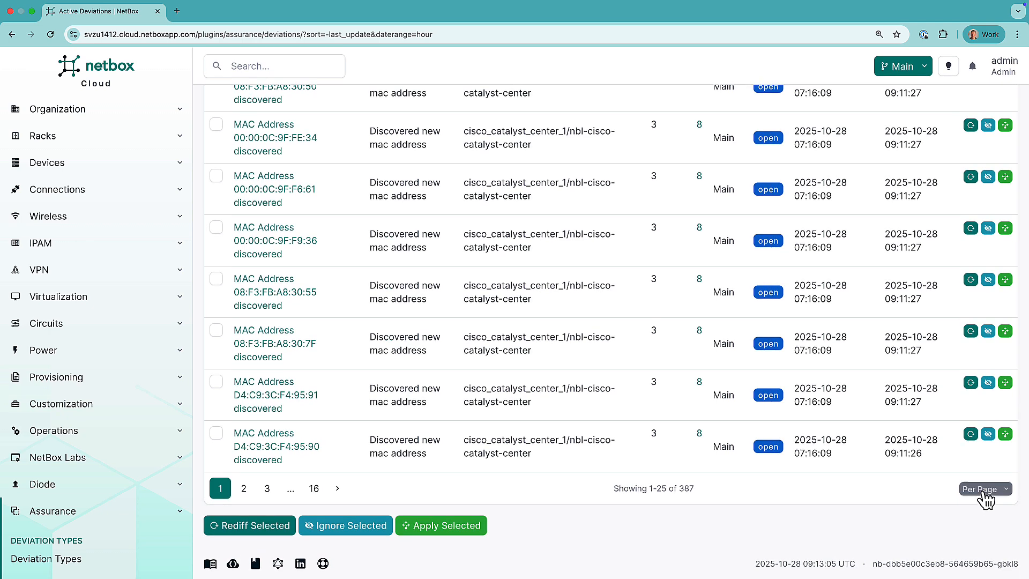
Step: Show 500 deviations per page, select all 387, and apply them to Main
left_click(985, 488)
left_click(314, 441)
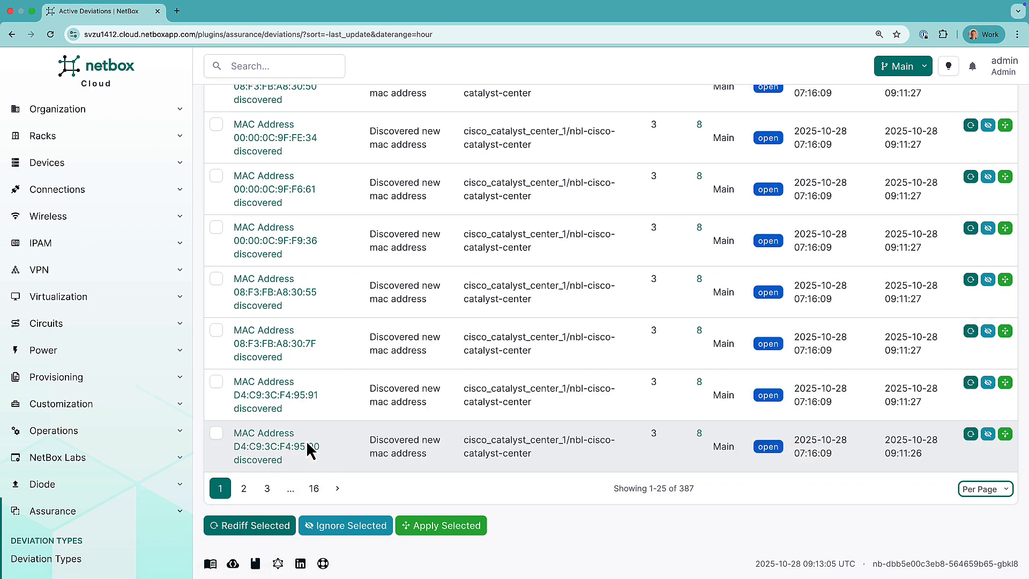
scroll(223, 439, "down", 20)
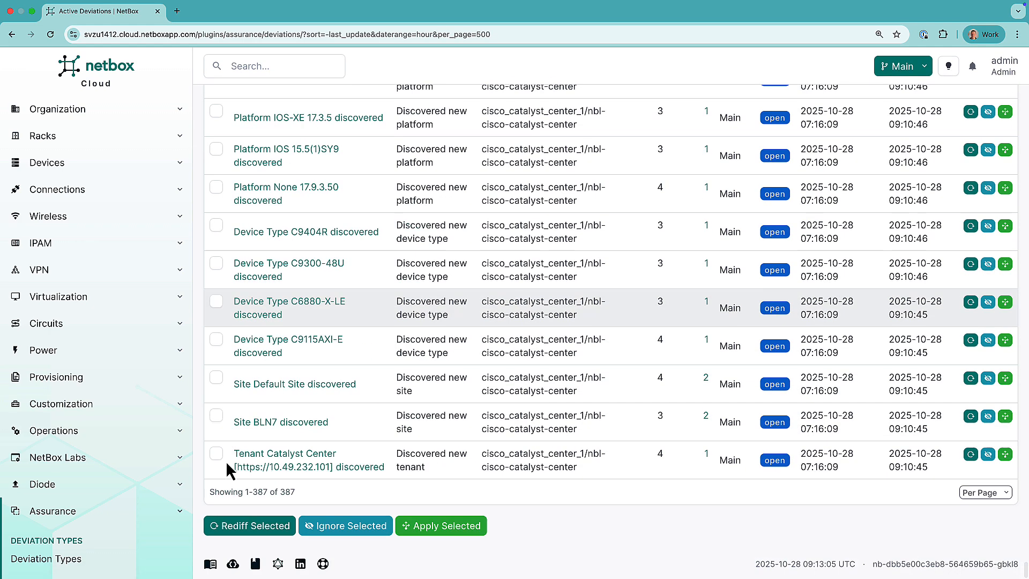
left_click(216, 453)
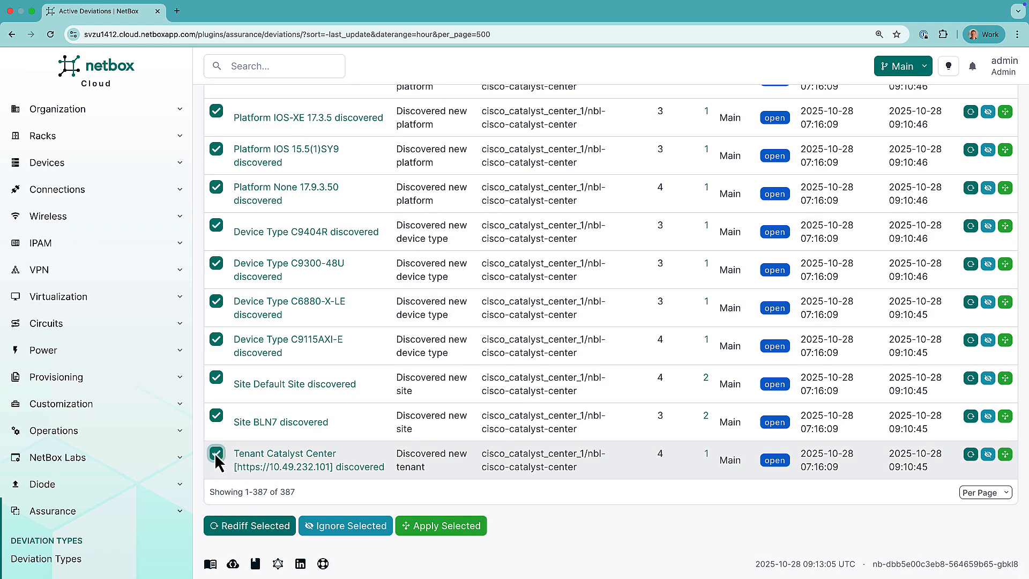
left_click(437, 531)
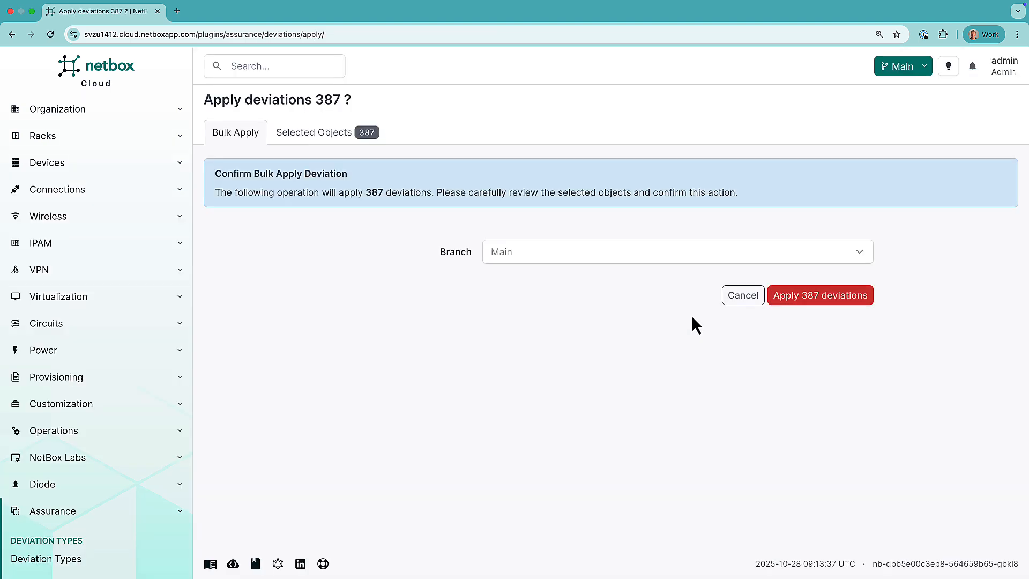
left_click(815, 302)
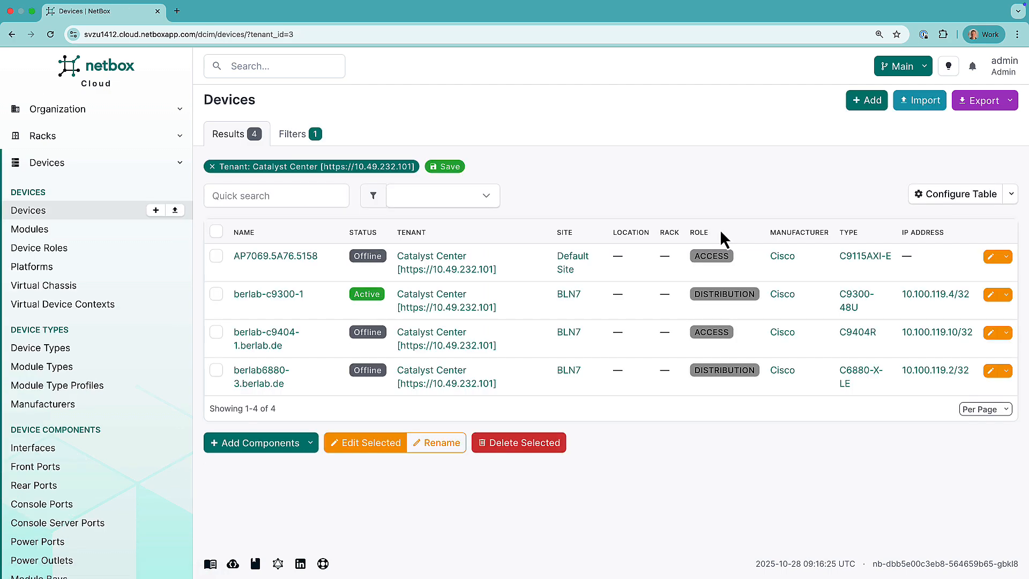
Step: Open berlab-c9300-1, review its Management and Custom Fields, and view its 75 interfaces
left_click(262, 295)
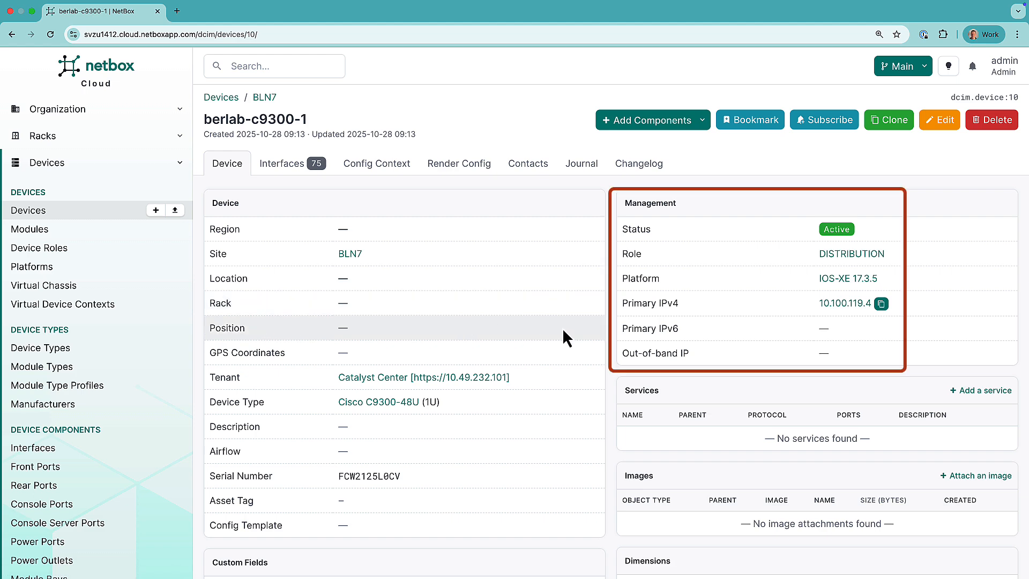
scroll(561, 328, "down", 3)
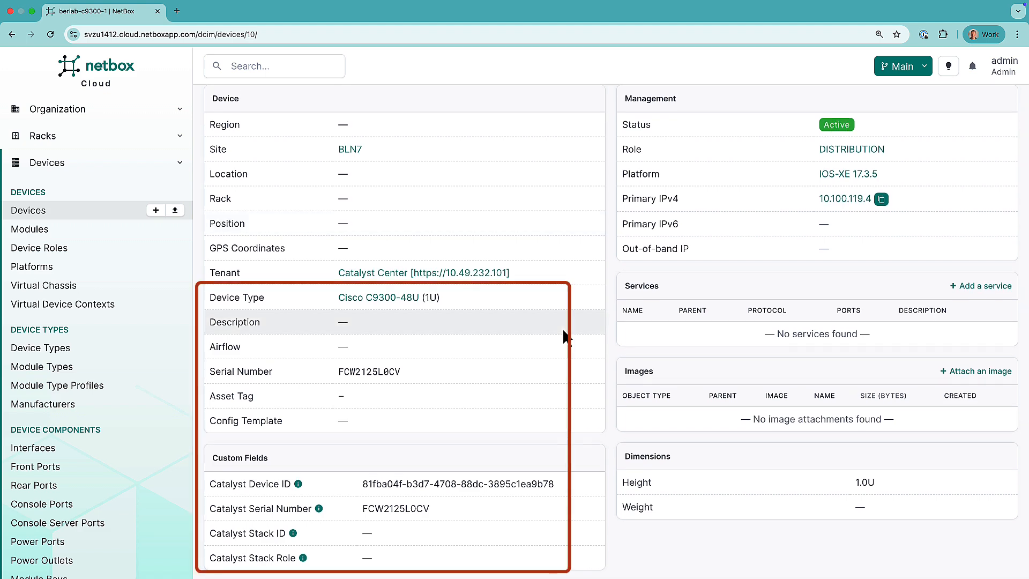
scroll(561, 328, "up", 2)
left_click(278, 141)
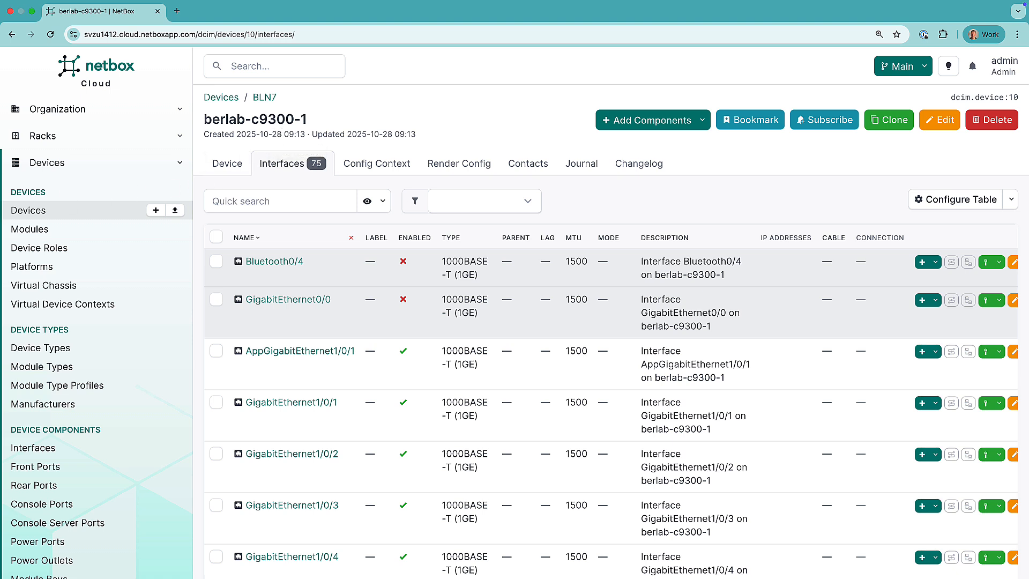
key("super+Tab")
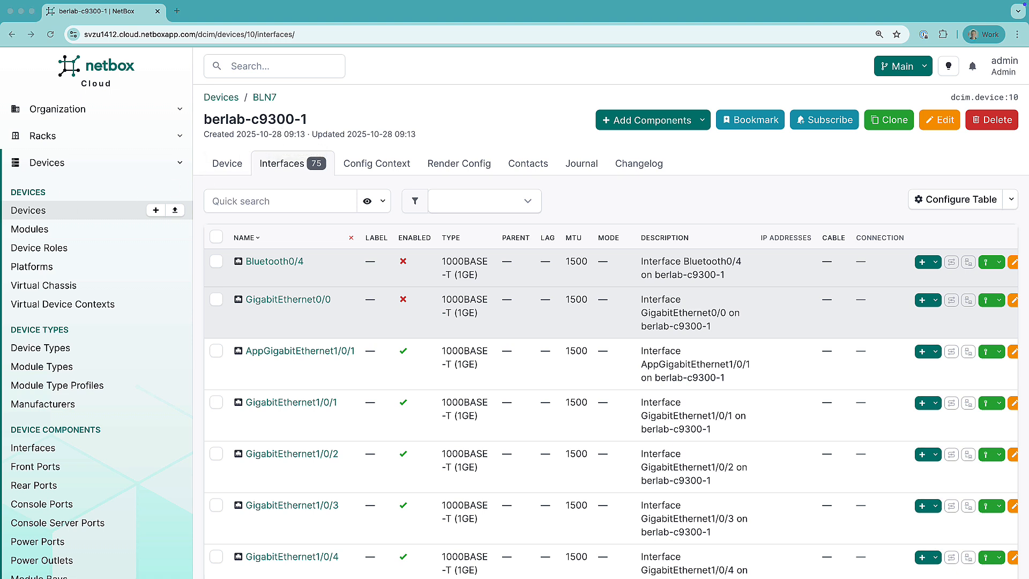